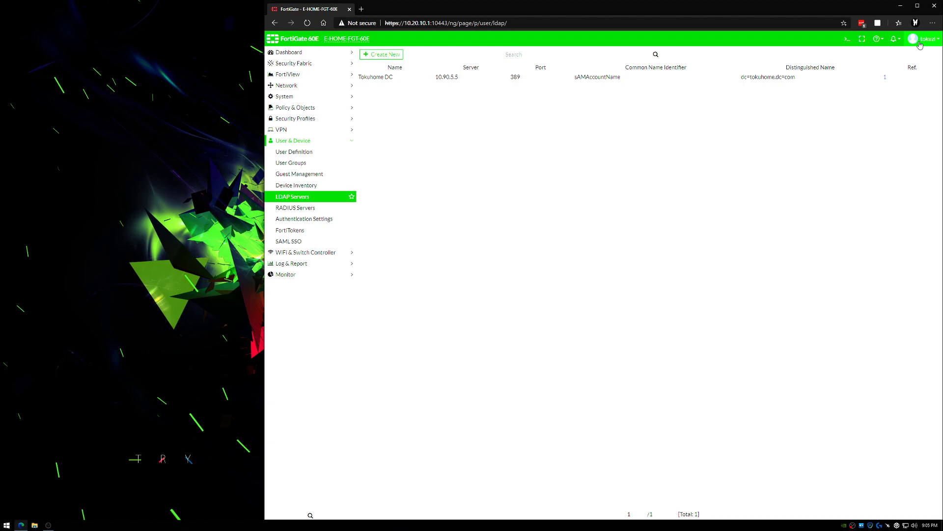
Step: Review the Tokuhome DC LDAP server's connection settings and leave them without saving
{"action": "left_click", "coordinate": [920, 44]}
{"action": "left_click", "coordinate": [498, 155]}
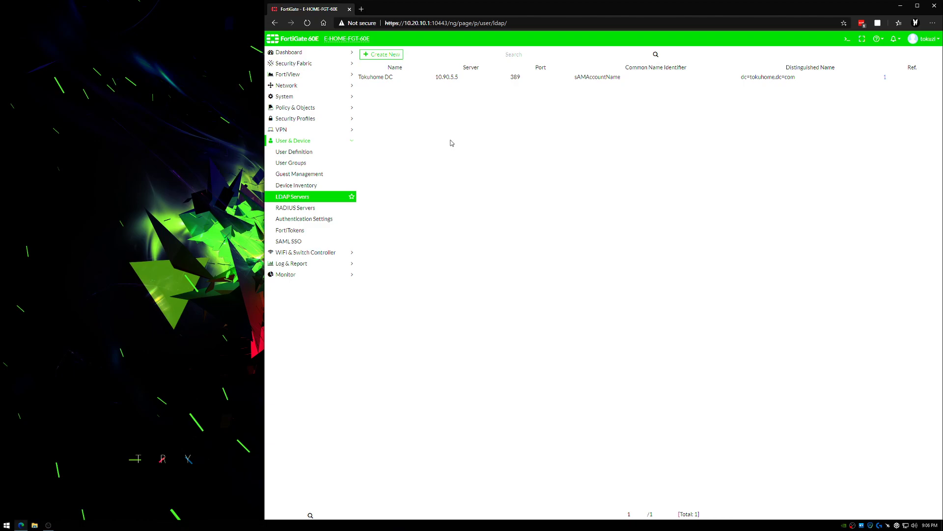
{"action": "double_click", "coordinate": [476, 84]}
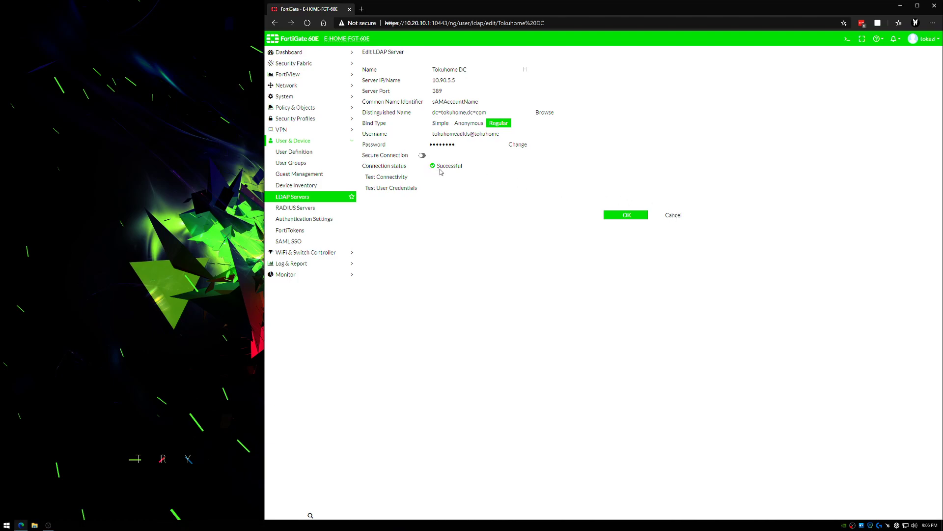
{"action": "left_click", "coordinate": [673, 216]}
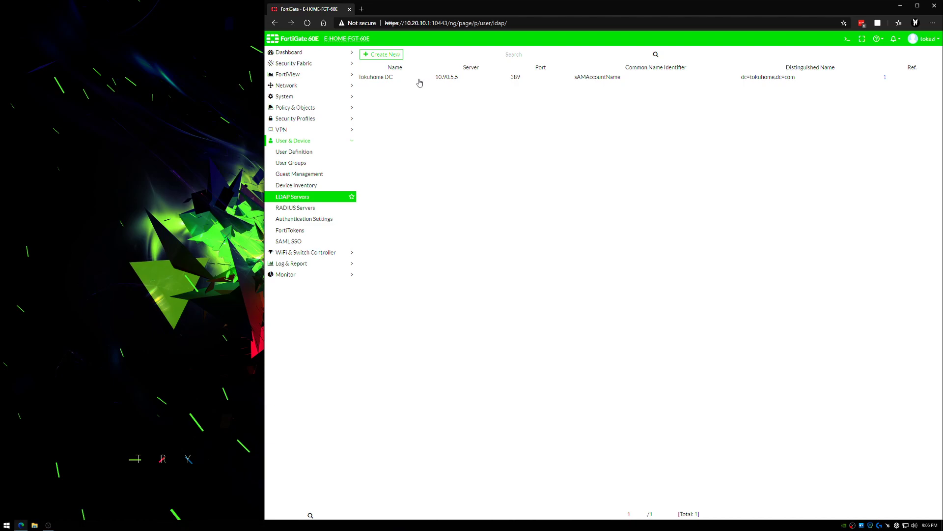
Step: Examine the LDAP user's type and two-factor authentication in the user definitions
{"action": "left_click", "coordinate": [304, 166]}
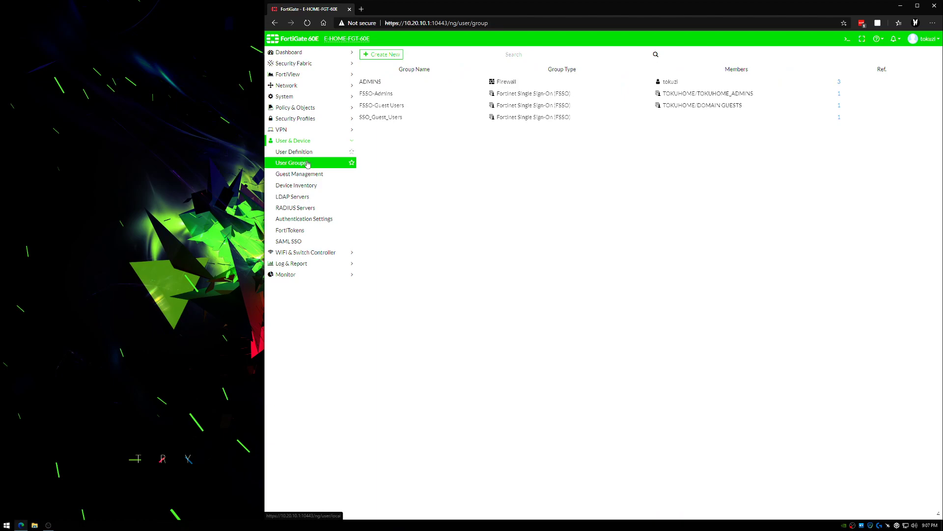
{"action": "left_click", "coordinate": [309, 165]}
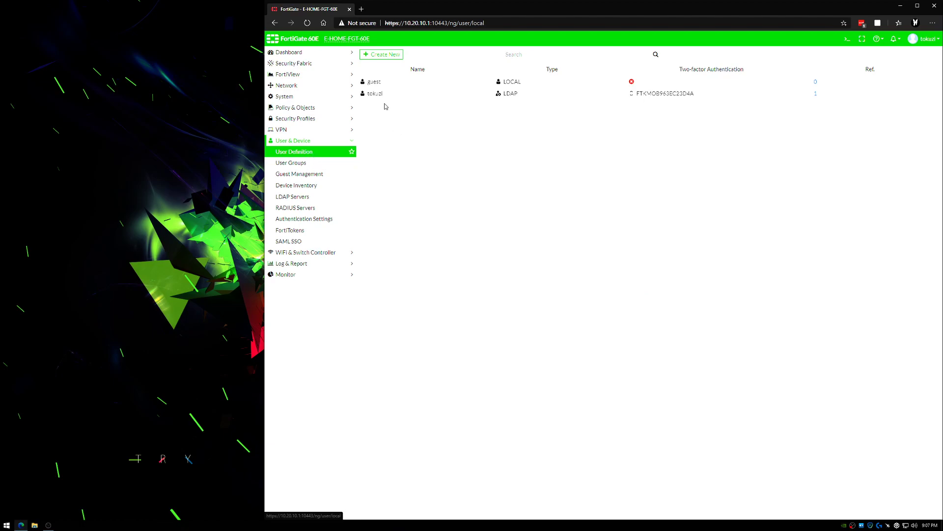
{"action": "left_click", "coordinate": [411, 99]}
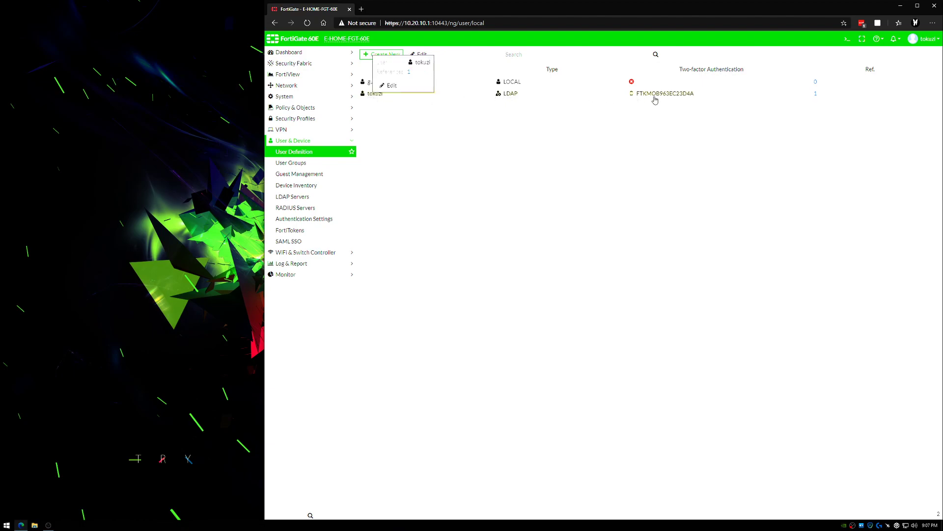
{"action": "mouse_move", "coordinate": [654, 97]}
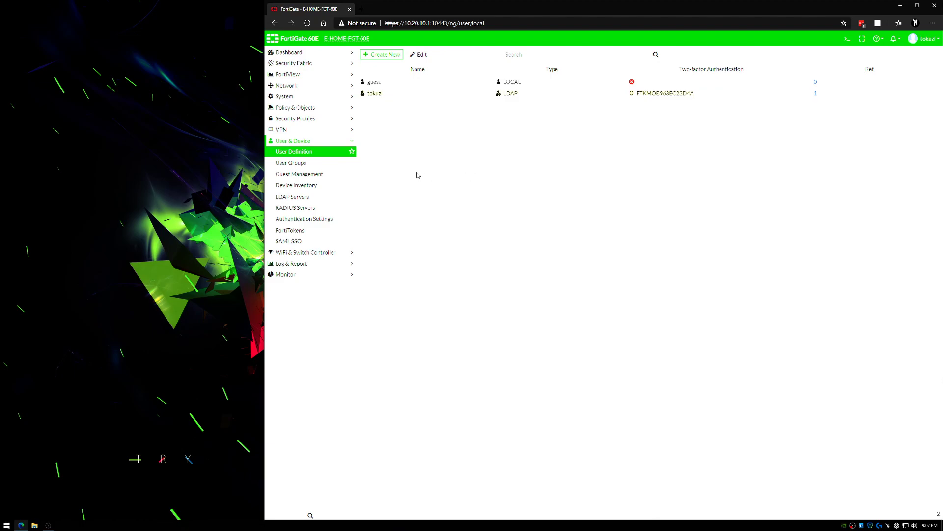
Step: Review the FSSO-Admins user group and its selectable domain groups, leave it without saving, and check the FSSO-Guest Users group's members
{"action": "left_click", "coordinate": [318, 165]}
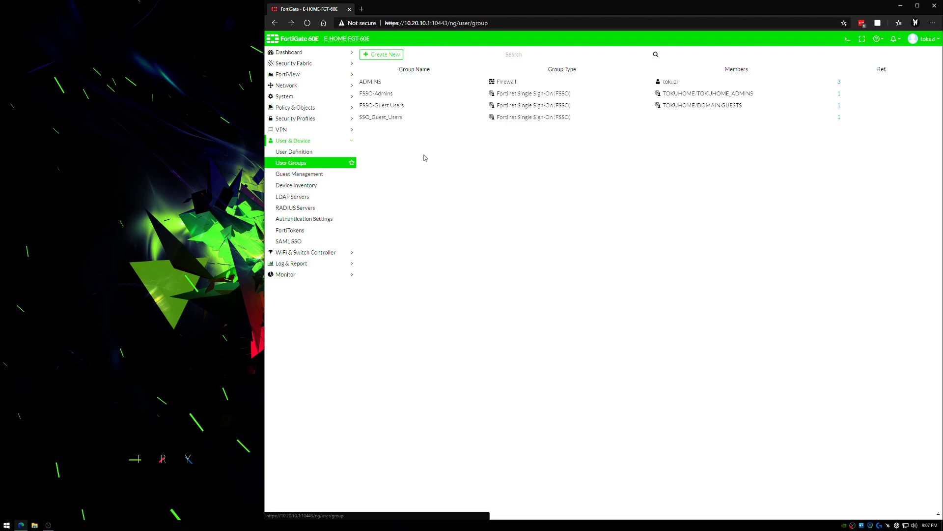
{"action": "left_click", "coordinate": [420, 98]}
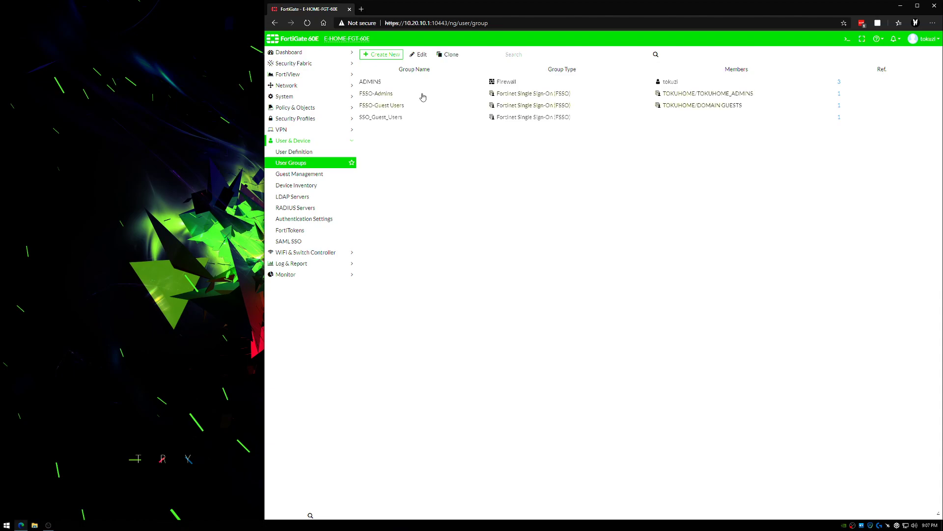
{"action": "double_click", "coordinate": [555, 96]}
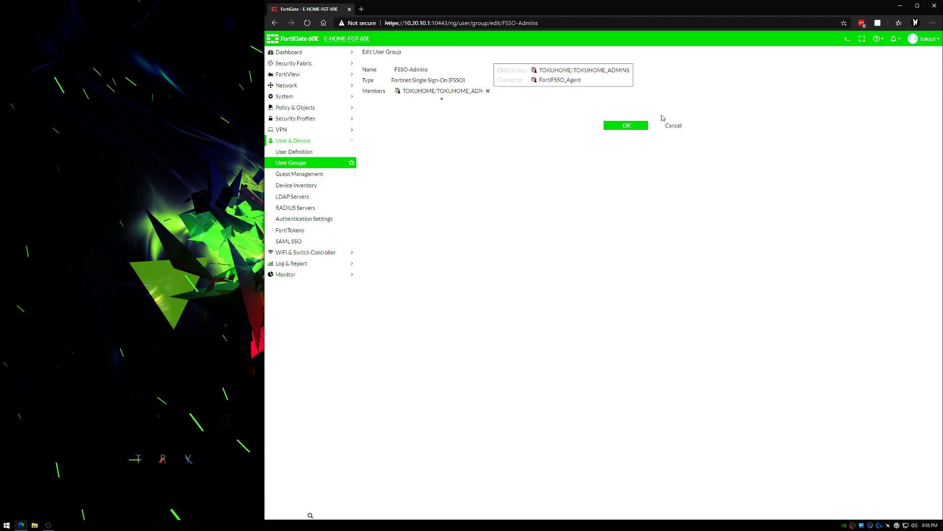
{"action": "left_click", "coordinate": [453, 100]}
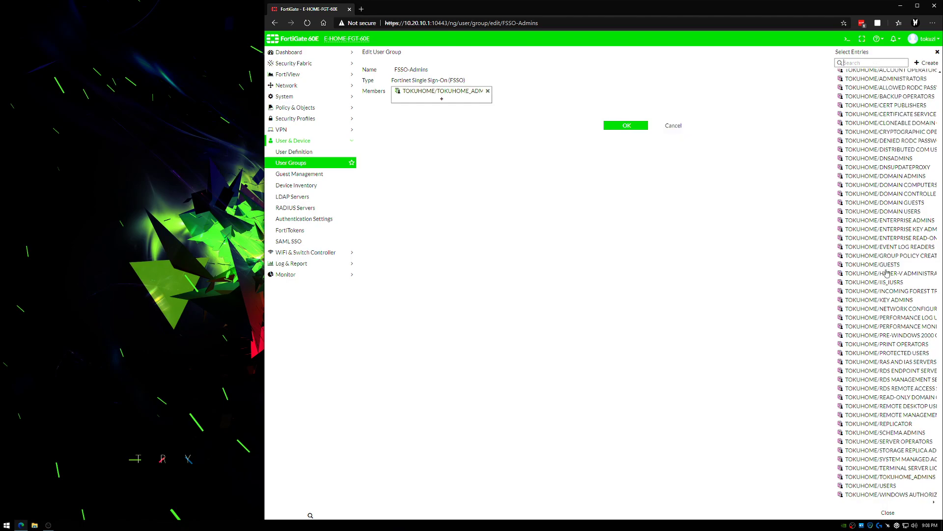
{"action": "scroll", "coordinate": [885, 290], "scroll_direction": "down", "scroll_amount": 1}
{"action": "left_click", "coordinate": [676, 129]}
{"action": "left_click", "coordinate": [675, 126]}
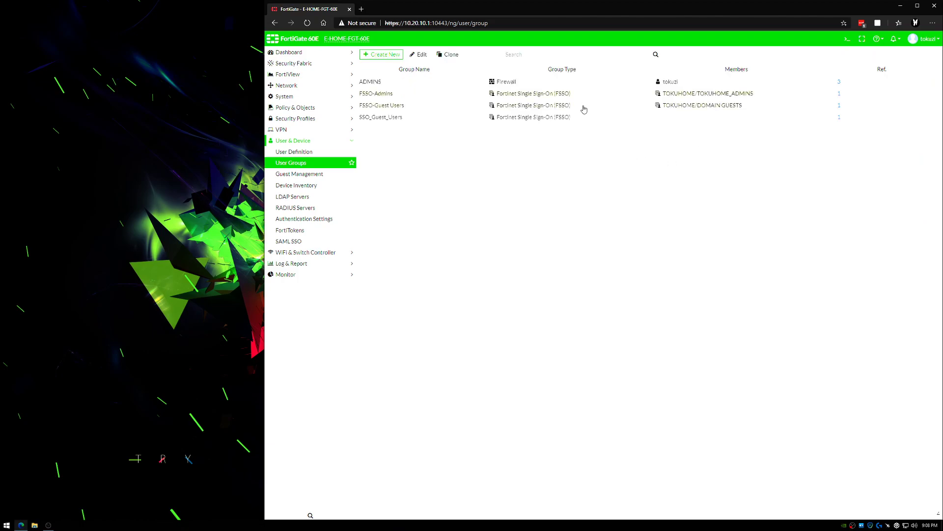
{"action": "mouse_move", "coordinate": [707, 112]}
Step: Show the IPv4 policies and examine the source of the SRV-LAN -> CC-WAN (GUEST USERS) policy
{"action": "left_click", "coordinate": [313, 110]}
{"action": "left_click", "coordinate": [312, 120]}
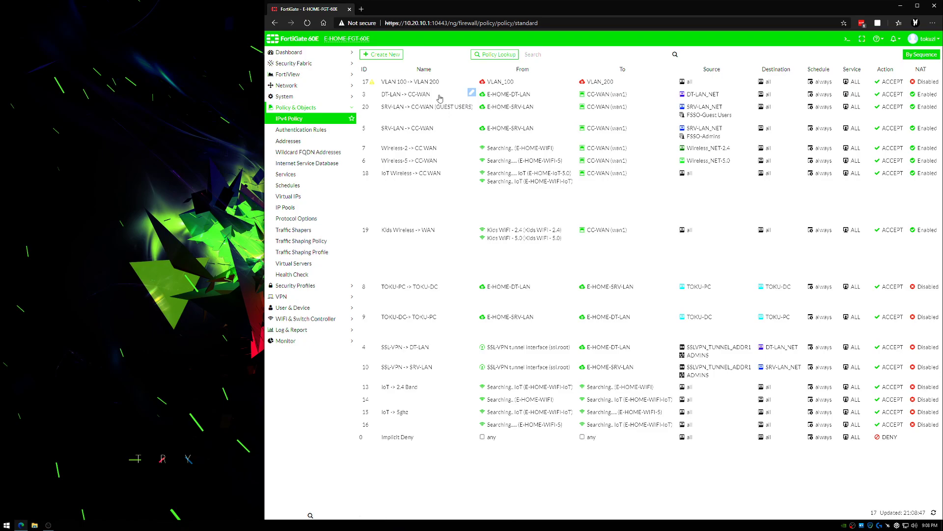
{"action": "left_click", "coordinate": [438, 129]}
{"action": "left_click", "coordinate": [436, 114]}
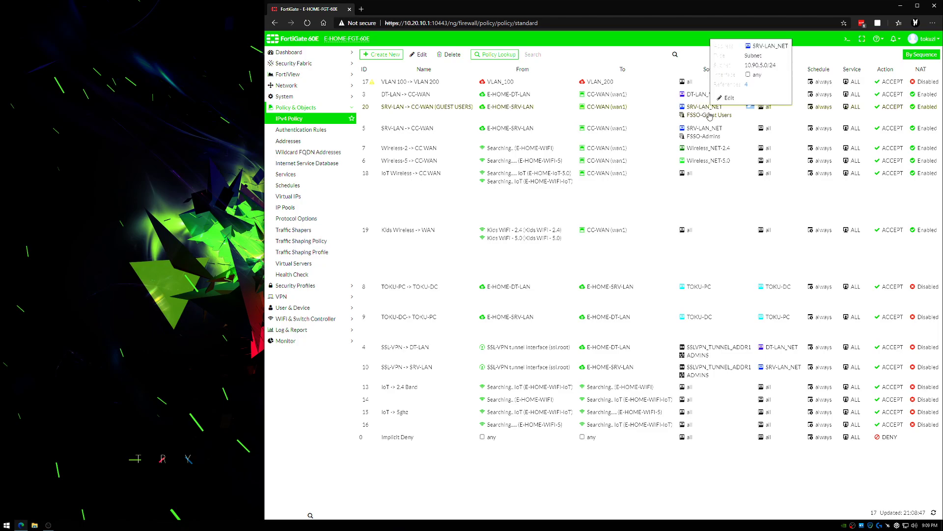
{"action": "mouse_move", "coordinate": [714, 120]}
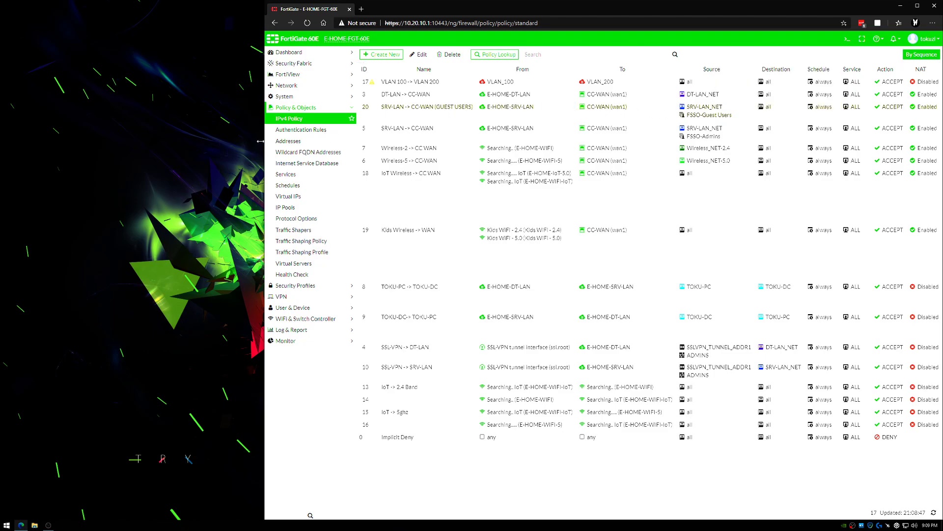
Step: Maximize the browser window and examine the guest users policy's source, destination and Block Everything web filter profile
{"action": "left_click_drag", "start_coordinate": [262, 141], "coordinate": [101, 141]}
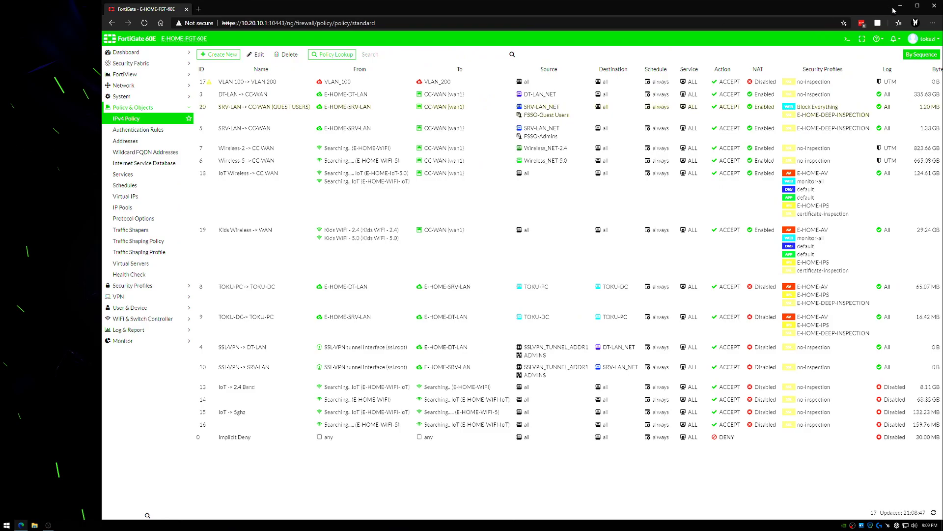
{"action": "left_click", "coordinate": [917, 7]}
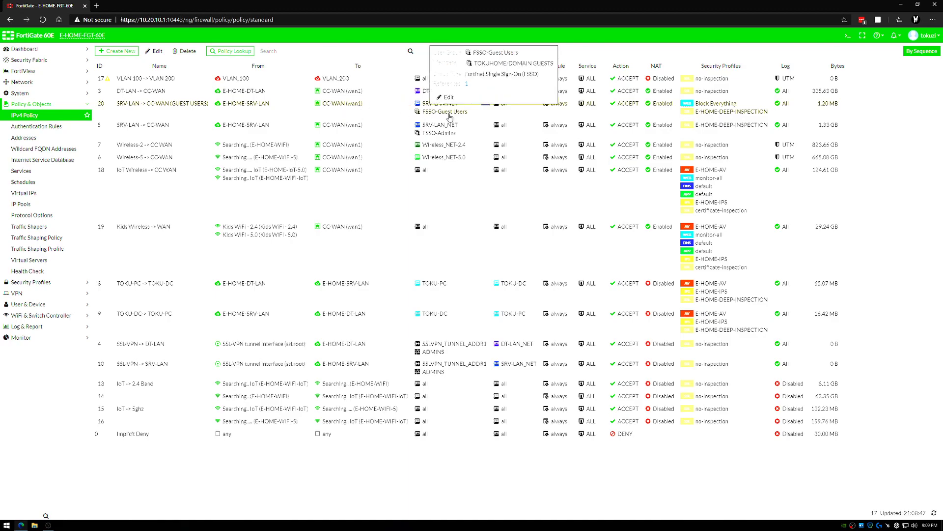
{"action": "mouse_move", "coordinate": [428, 106]}
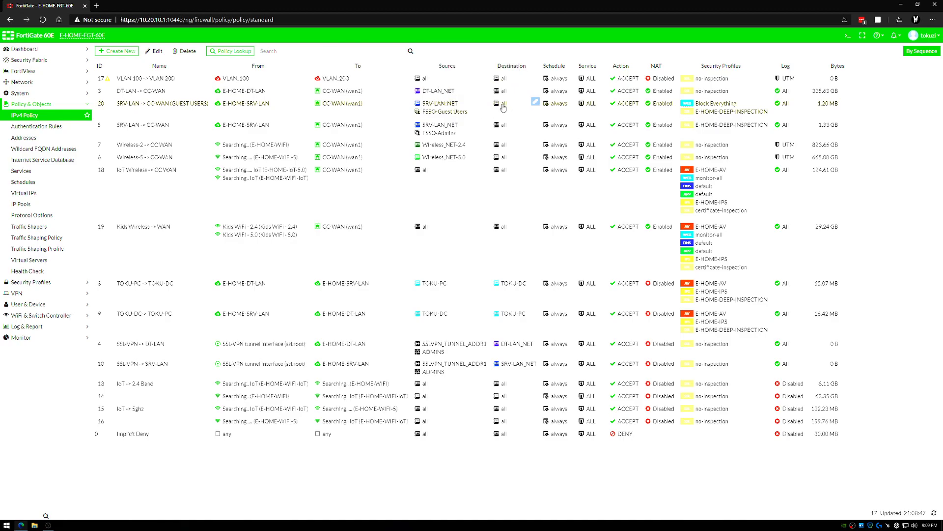
{"action": "mouse_move", "coordinate": [503, 107]}
{"action": "mouse_move", "coordinate": [716, 108]}
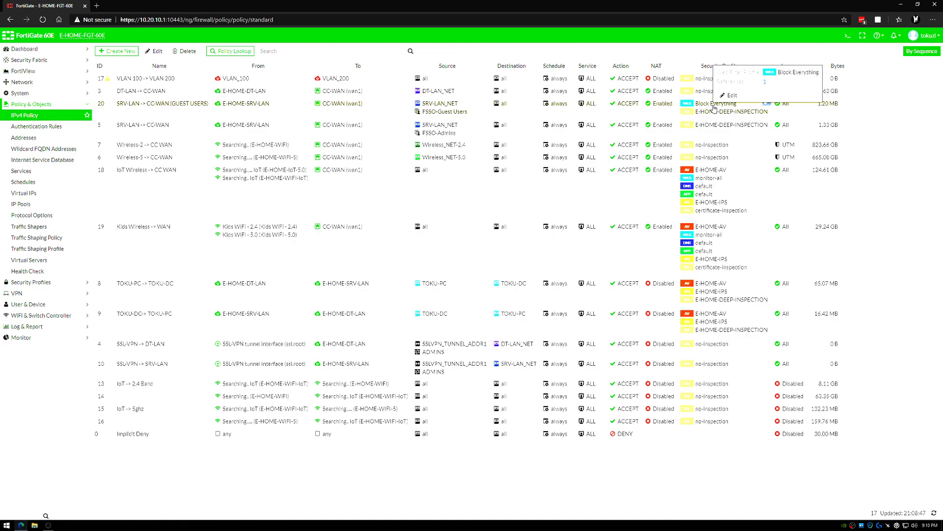
Step: Restore the smaller browser window and examine the source and security profile of the FSSO-Admins policy
{"action": "left_click", "coordinate": [918, 4]}
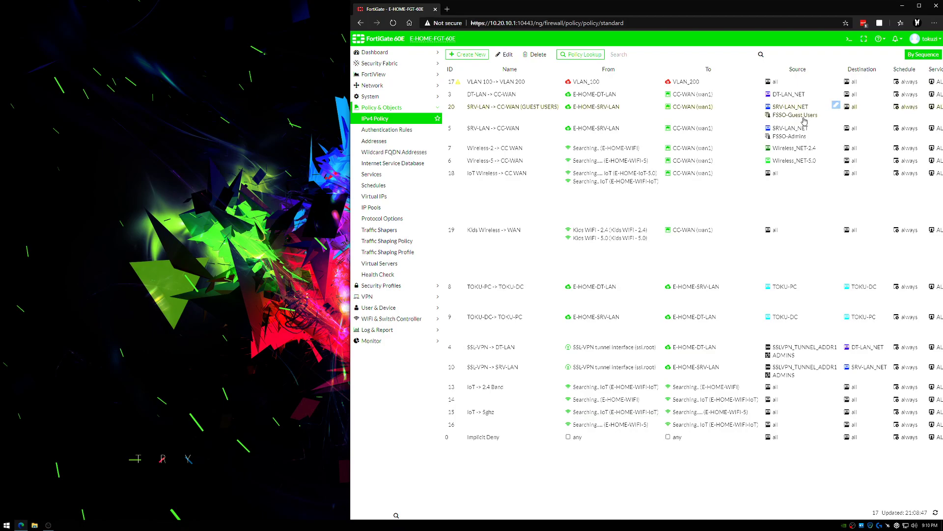
{"action": "left_click", "coordinate": [863, 516]}
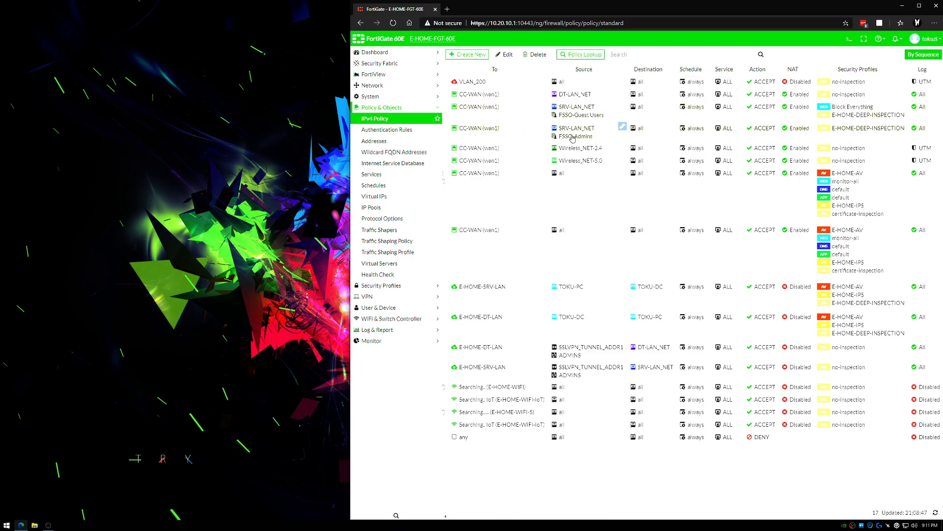
{"action": "mouse_move", "coordinate": [572, 138]}
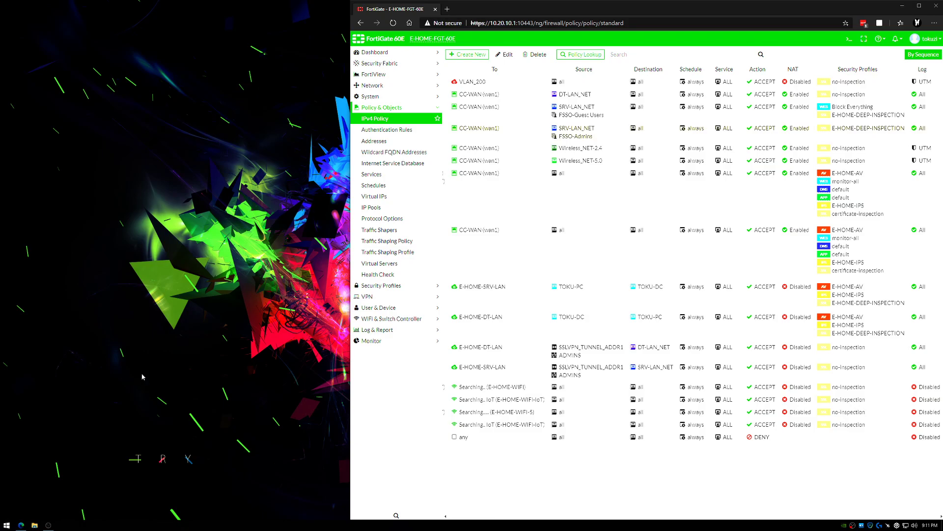
Step: Log on to the remote computer 10.90.5.5 through Remote Desktop with the admin account's password
{"action": "left_click", "coordinate": [500, 192]}
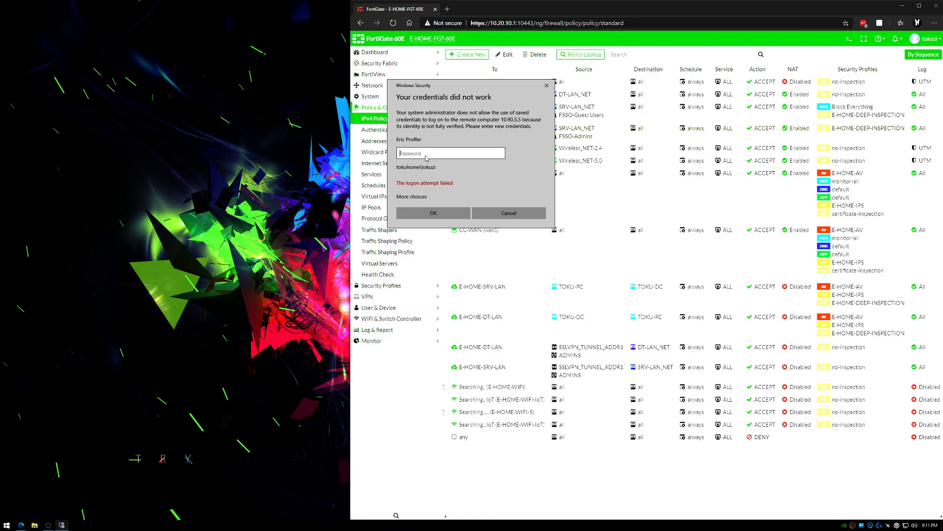
{"action": "key", "text": "Return"}
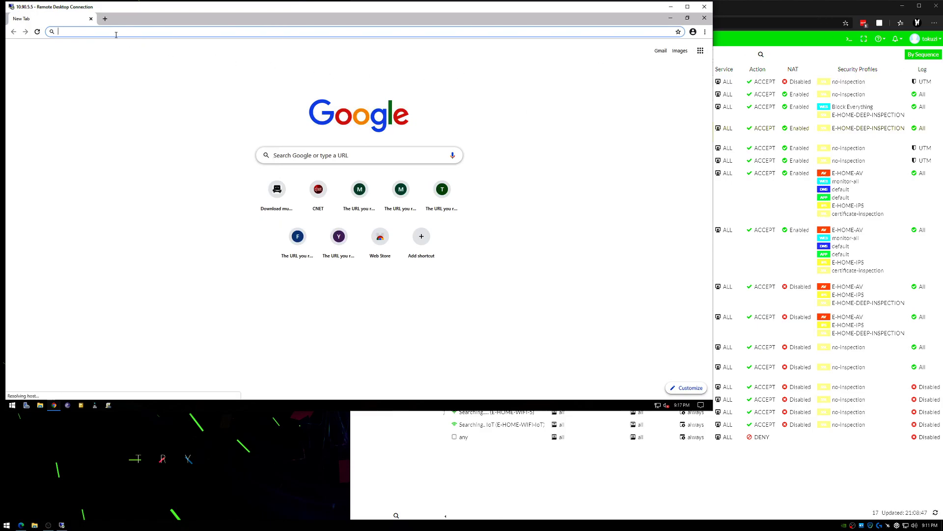
Step: Open CNET, google.com and msnc.com in separate browser tabs on the remote server
{"action": "left_click", "coordinate": [320, 195]}
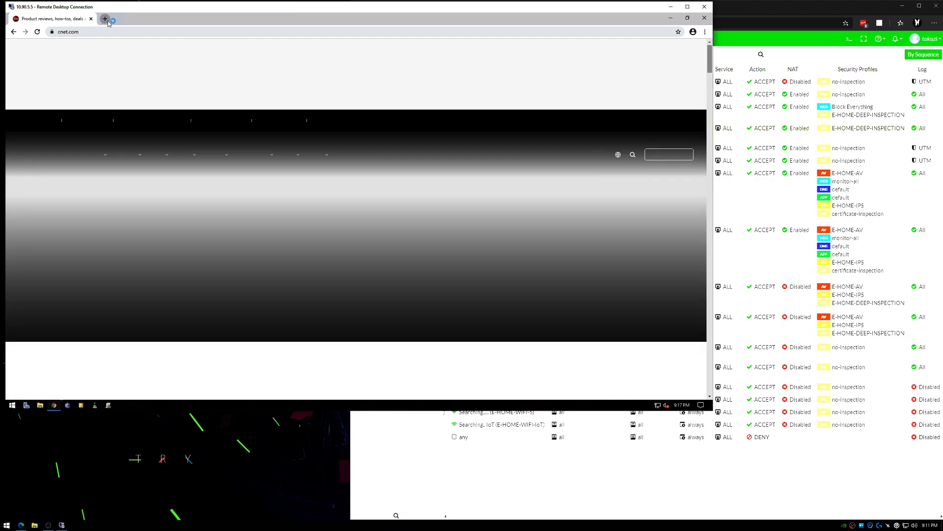
{"action": "left_click", "coordinate": [105, 19]}
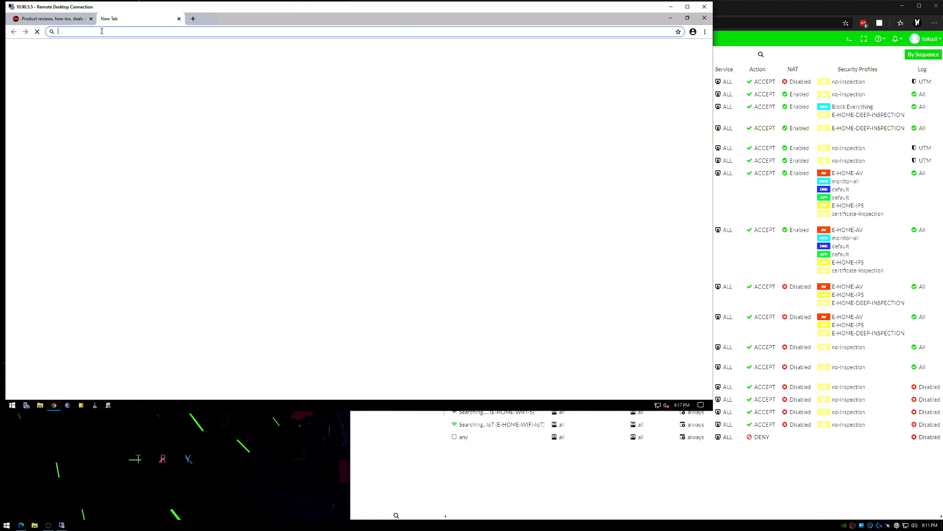
{"action": "left_click", "coordinate": [193, 18]}
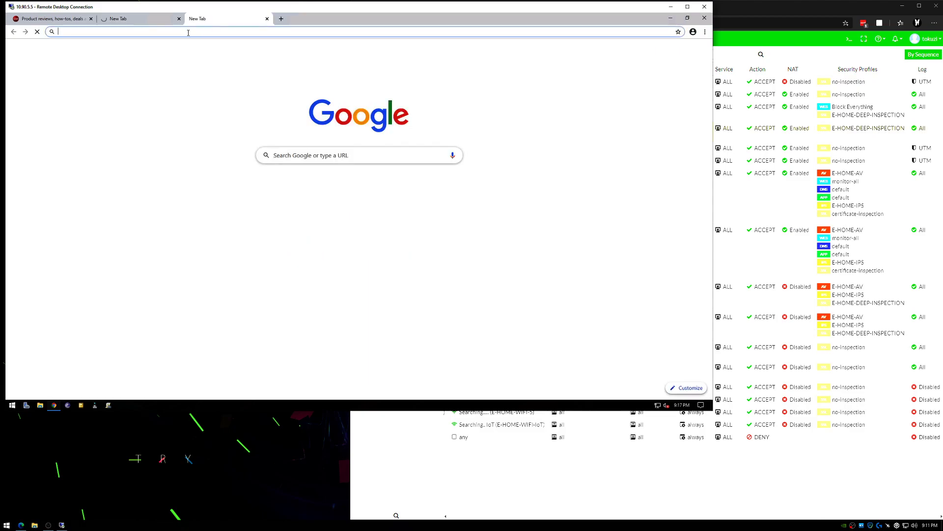
Step: Search Google for "hello" and check how the msnc.com and CNET pages load
{"action": "left_click", "coordinate": [130, 21]}
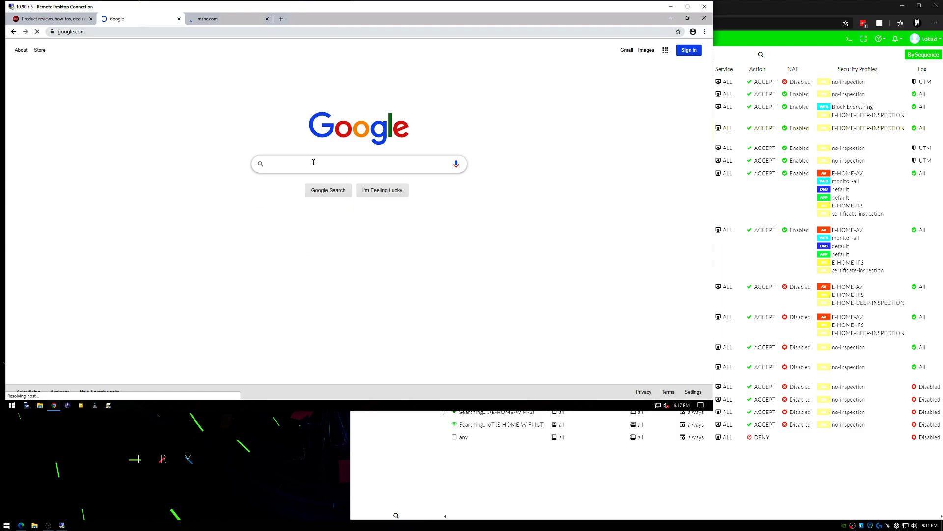
{"action": "left_click", "coordinate": [314, 162]}
{"action": "type", "text": "hello"}
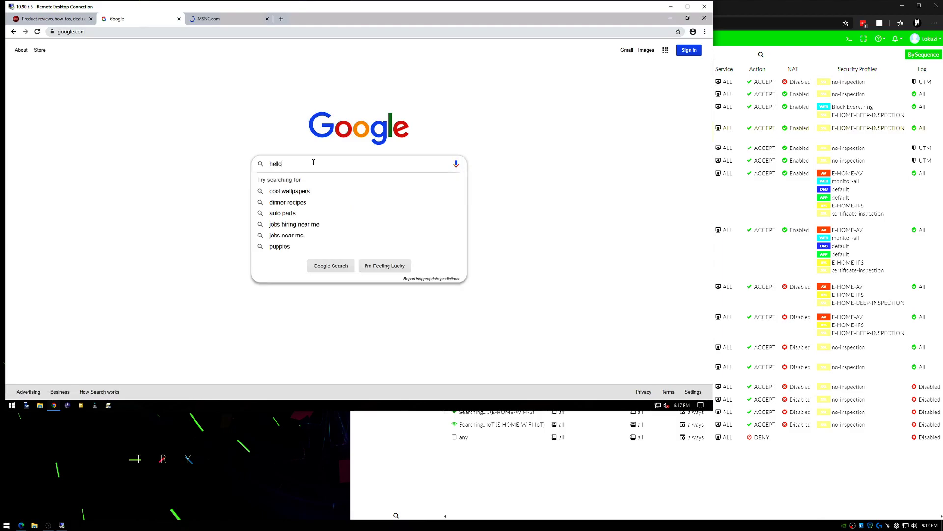
{"action": "key", "text": "Return"}
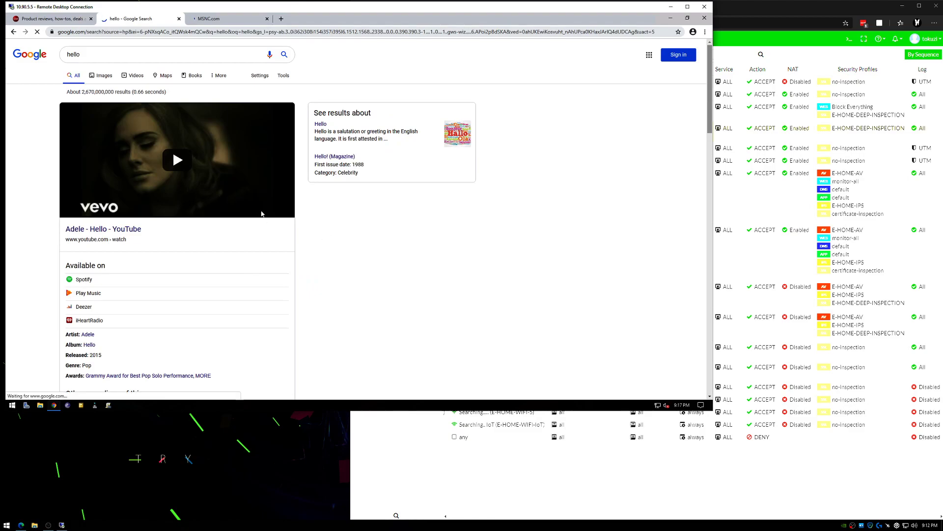
{"action": "key", "text": "ctrl+Tab"}
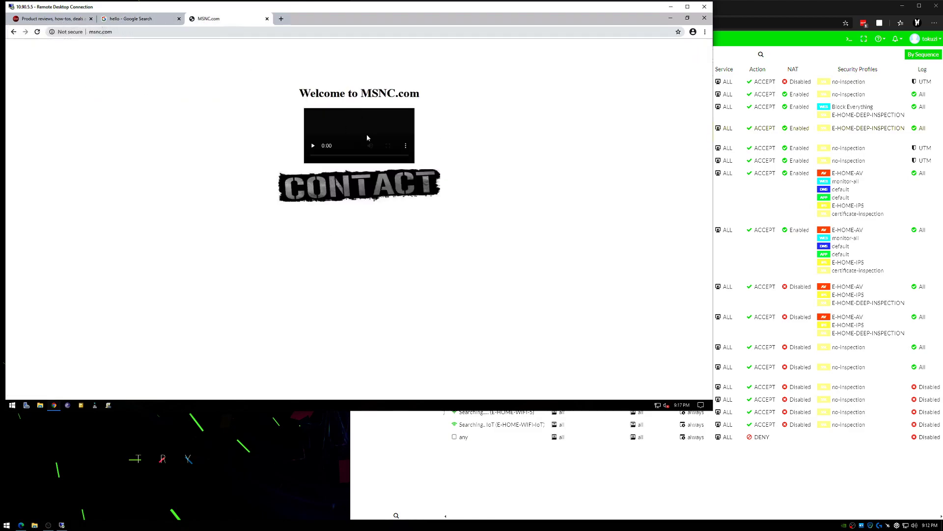
{"action": "left_click", "coordinate": [62, 24]}
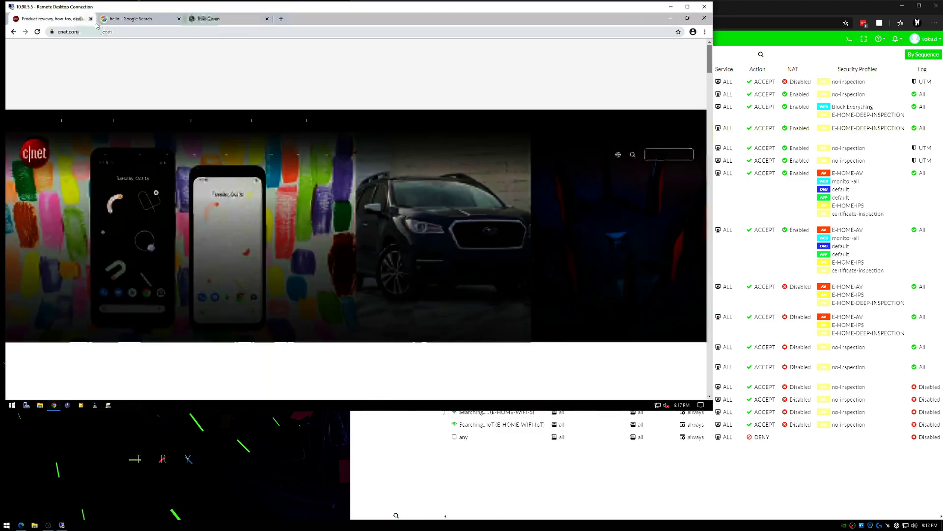
Step: Close the remote browser and sign out of the remote server session
{"action": "left_click", "coordinate": [267, 19]}
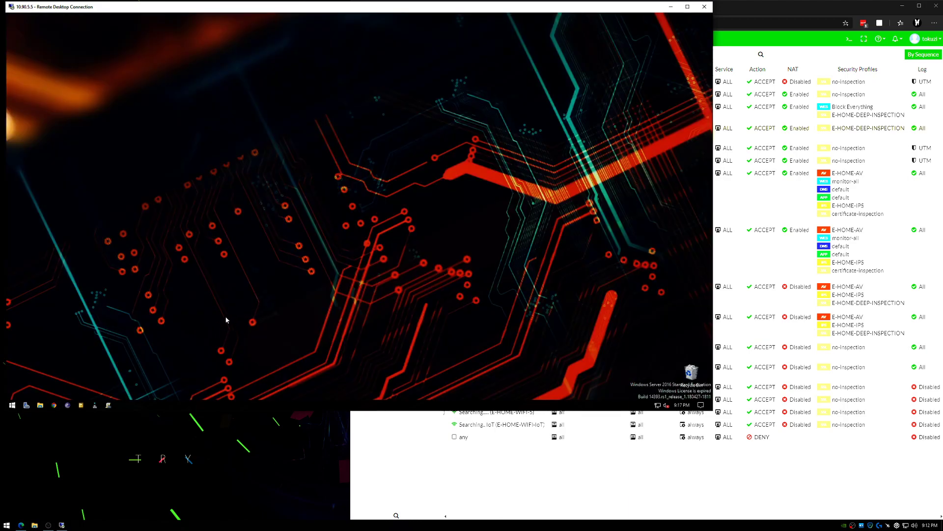
{"action": "left_click", "coordinate": [14, 405]}
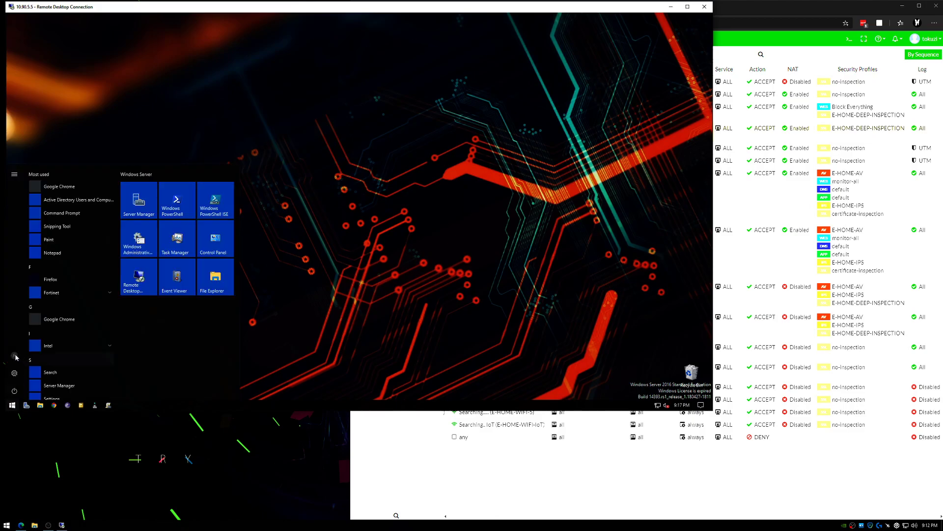
{"action": "left_click", "coordinate": [15, 355]}
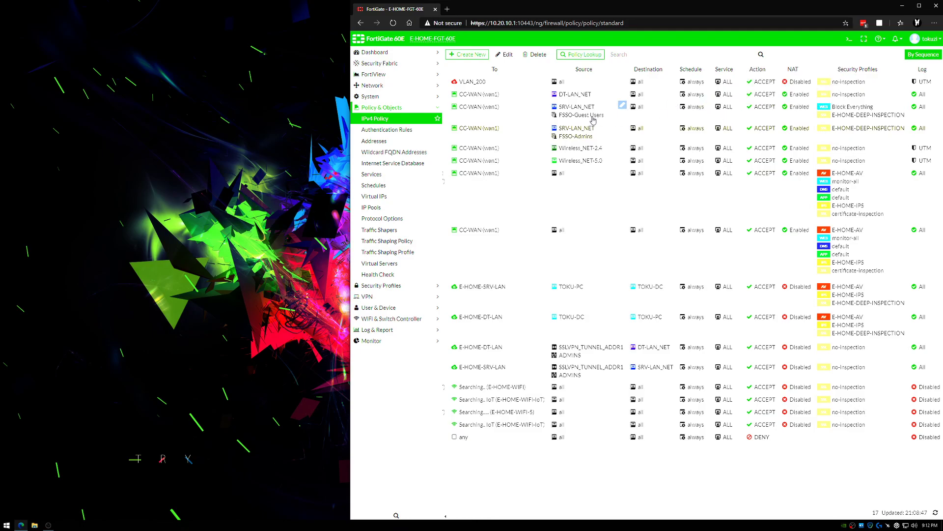
{"action": "mouse_move", "coordinate": [593, 120]}
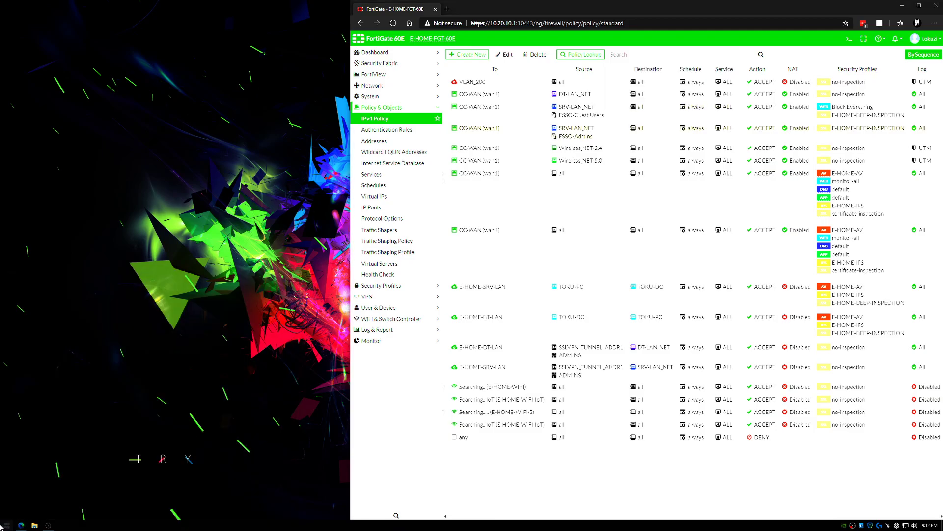
Step: Log on to the remote computer 10.90.5.5 through Remote Desktop with the marketing user's account, and review the FSSO-Guest Users firewall policy
{"action": "left_click", "coordinate": [454, 153]}
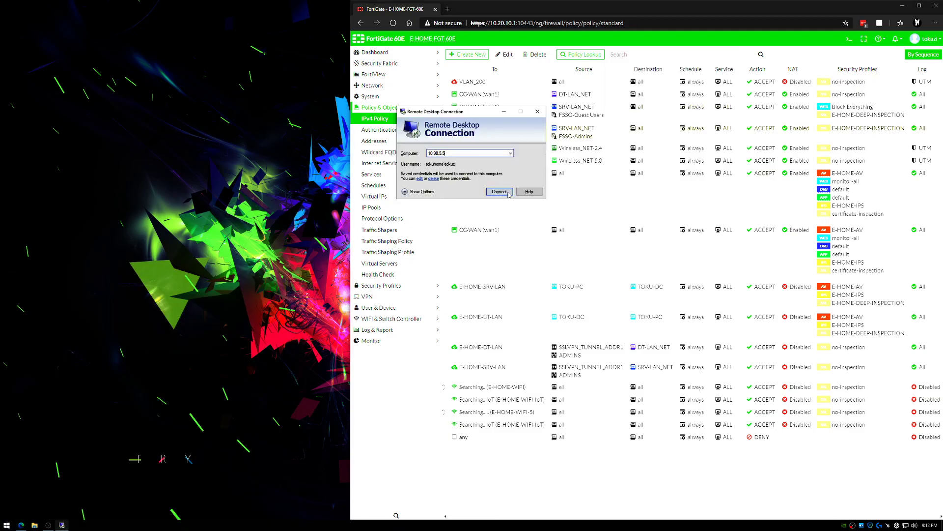
{"action": "left_click", "coordinate": [508, 193]}
{"action": "left_click", "coordinate": [419, 198]}
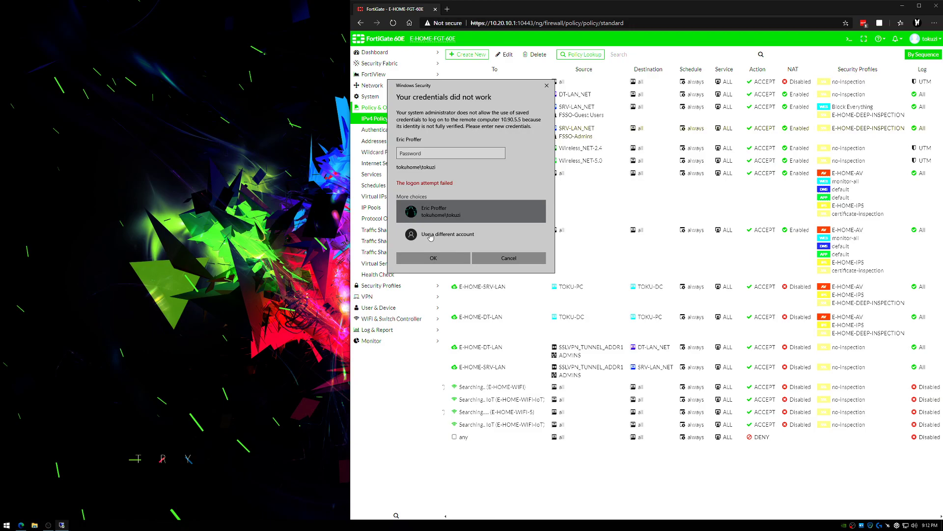
{"action": "left_click", "coordinate": [430, 235]}
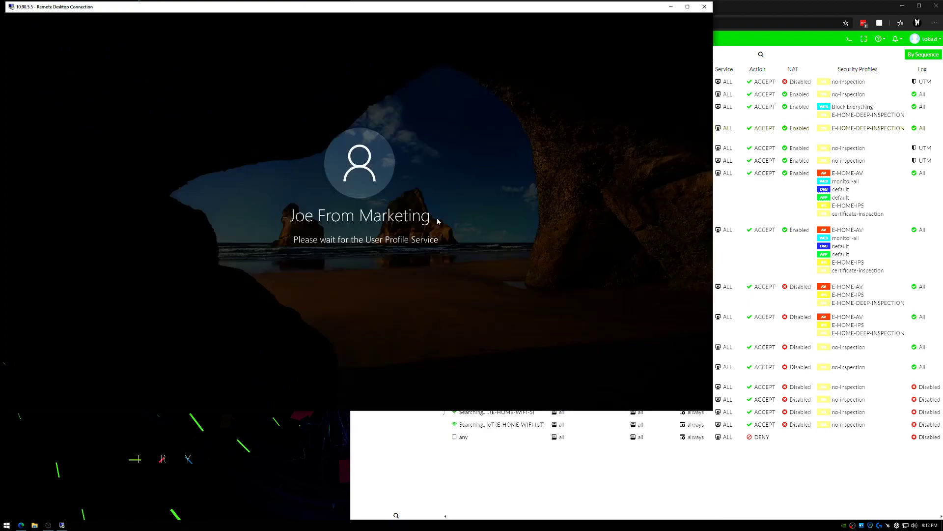
{"action": "left_click", "coordinate": [717, 123]}
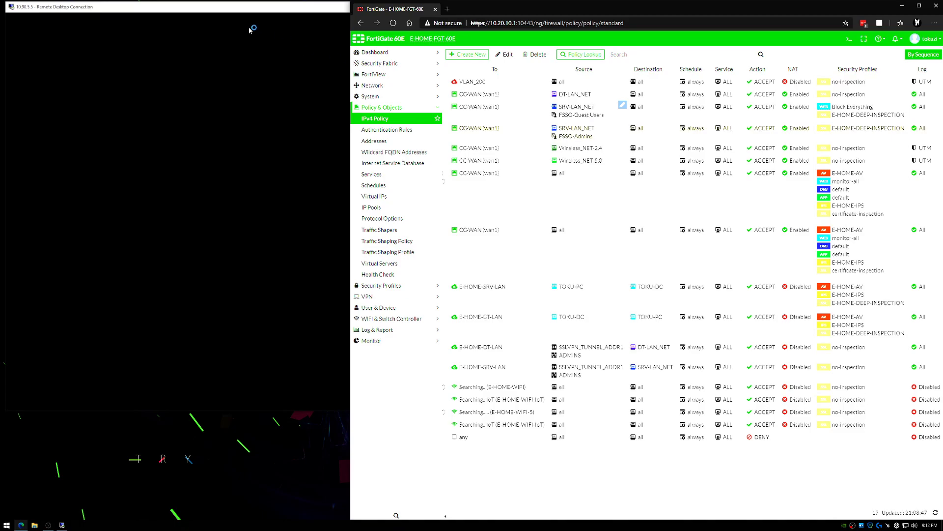
{"action": "left_click", "coordinate": [229, 7]}
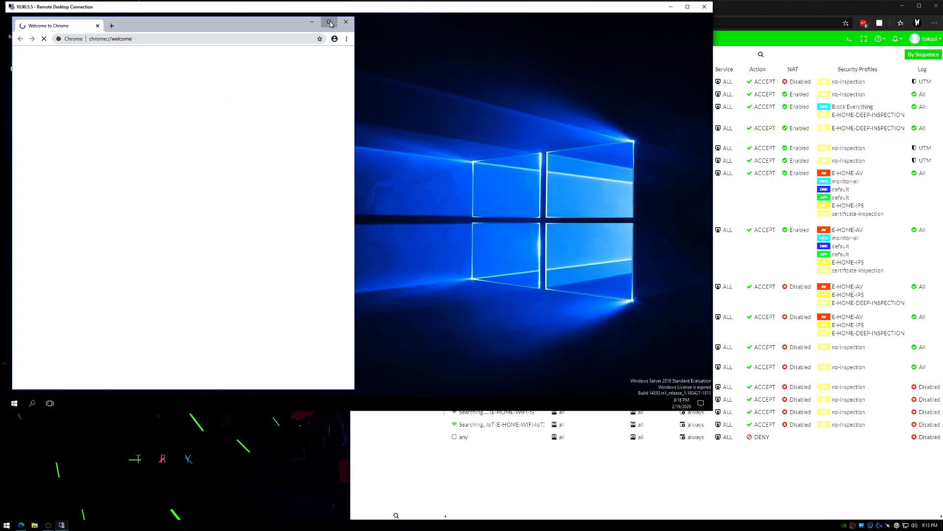
Step: Maximize Chrome on the remote server and open cnet.com, msnbc.com and google.com in separate tabs to test web access
{"action": "left_click", "coordinate": [334, 25]}
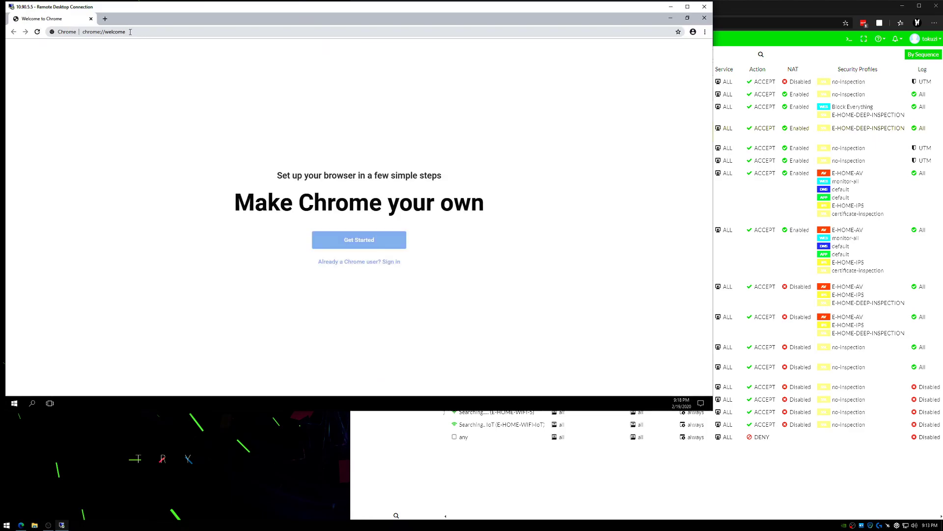
{"action": "left_click", "coordinate": [130, 31]}
{"action": "type", "text": "cnet.com"}
{"action": "key", "text": "Return"}
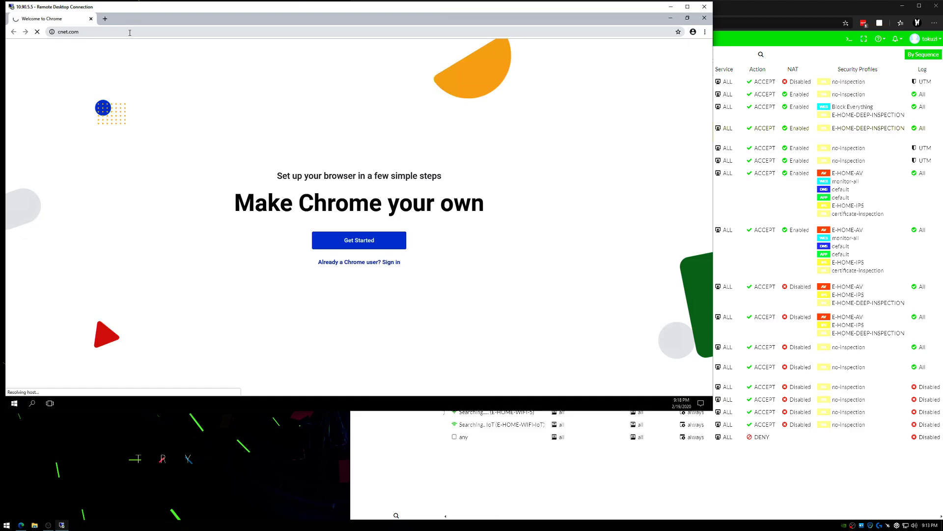
{"action": "left_click", "coordinate": [105, 19]}
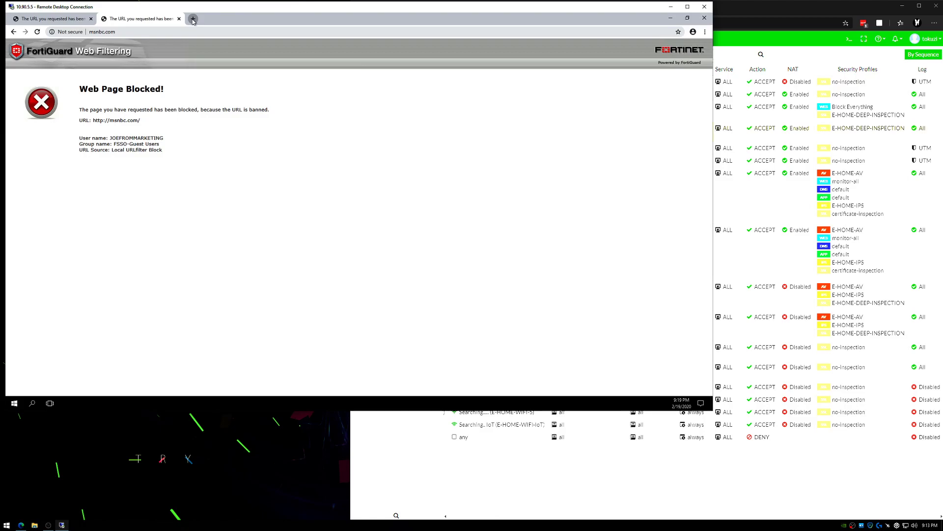
{"action": "left_click", "coordinate": [193, 19]}
{"action": "type", "text": "google.com"}
{"action": "key", "text": "Return"}
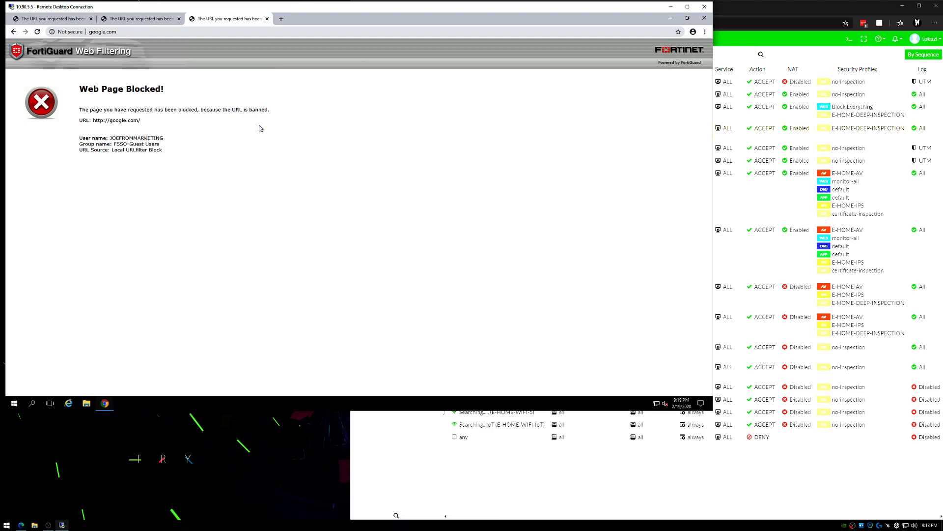
Step: Close Chrome and sign the marketing user out of the remote server session
{"action": "left_click", "coordinate": [704, 18]}
{"action": "left_click", "coordinate": [137, 327]}
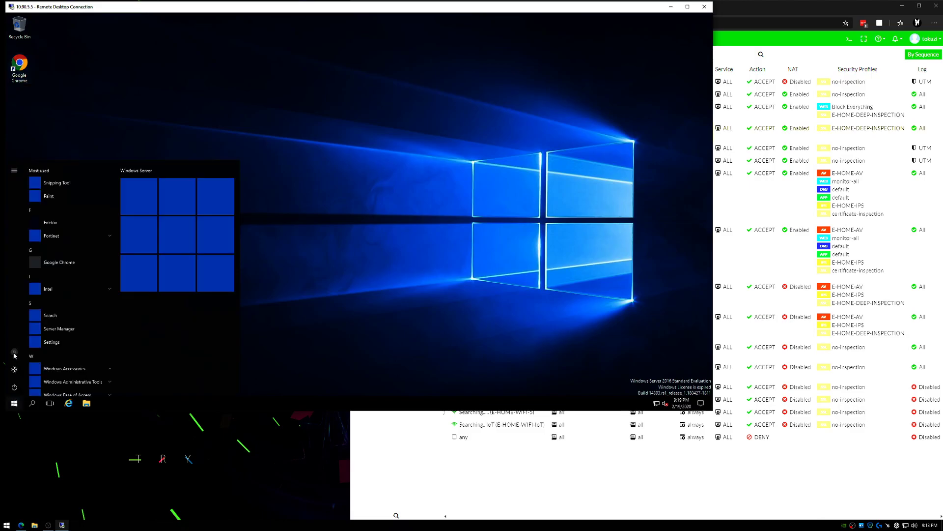
{"action": "left_click", "coordinate": [14, 352]}
{"action": "left_click", "coordinate": [24, 338]}
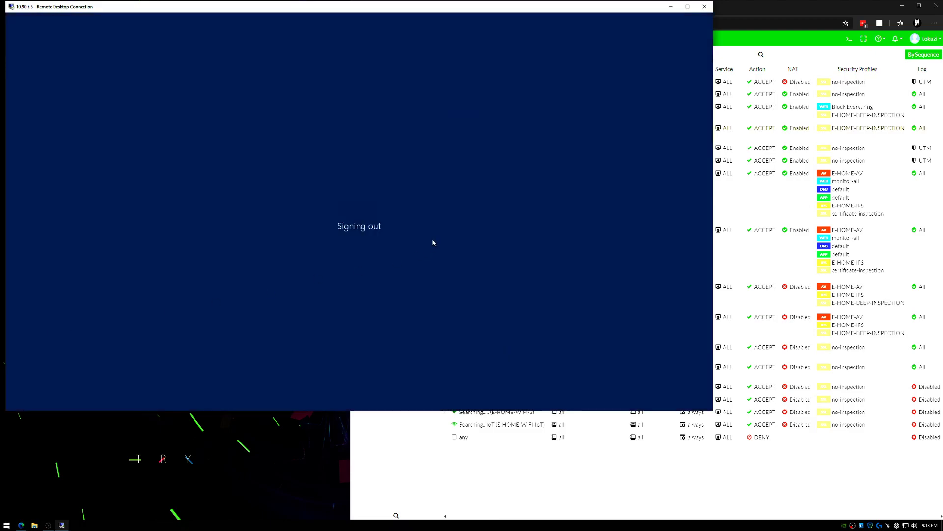